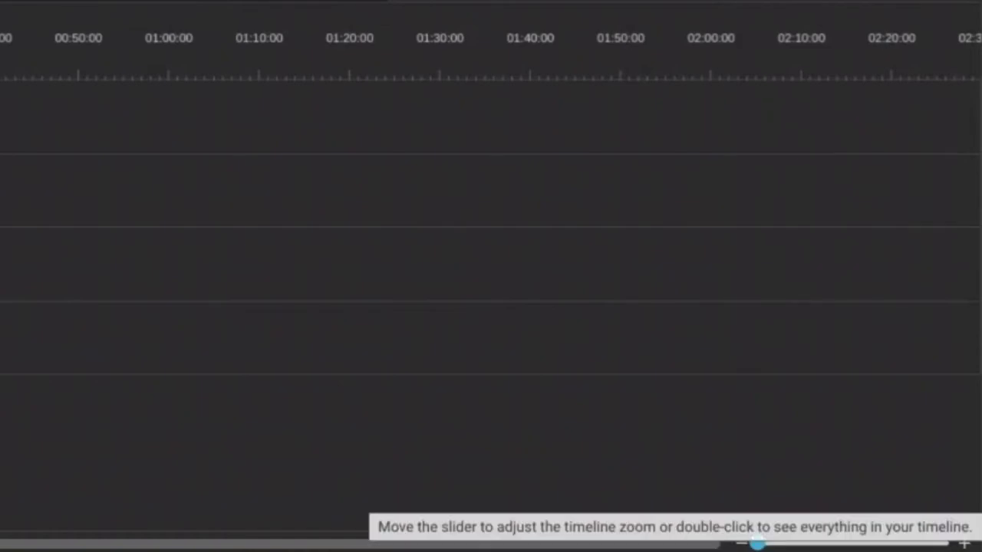
Step: Trim the silence from both ends of the Audio 1 clip so it runs from 00:19:24 to 00:26:23
{"action": "left_click_drag", "start_coordinate": [757, 543], "coordinate": [853, 545]}
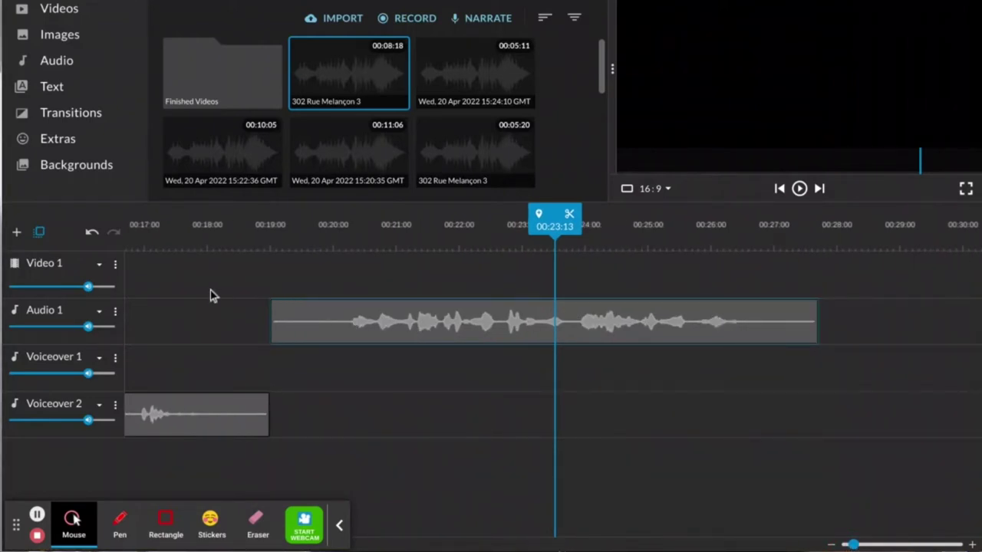
{"action": "left_click", "coordinate": [297, 329]}
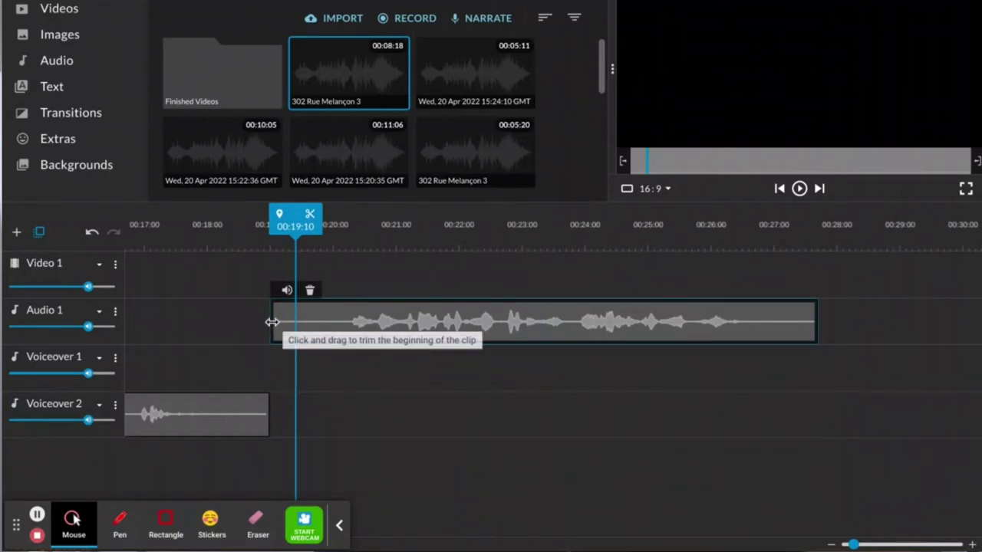
{"action": "left_click_drag", "start_coordinate": [273, 321], "coordinate": [331, 326]}
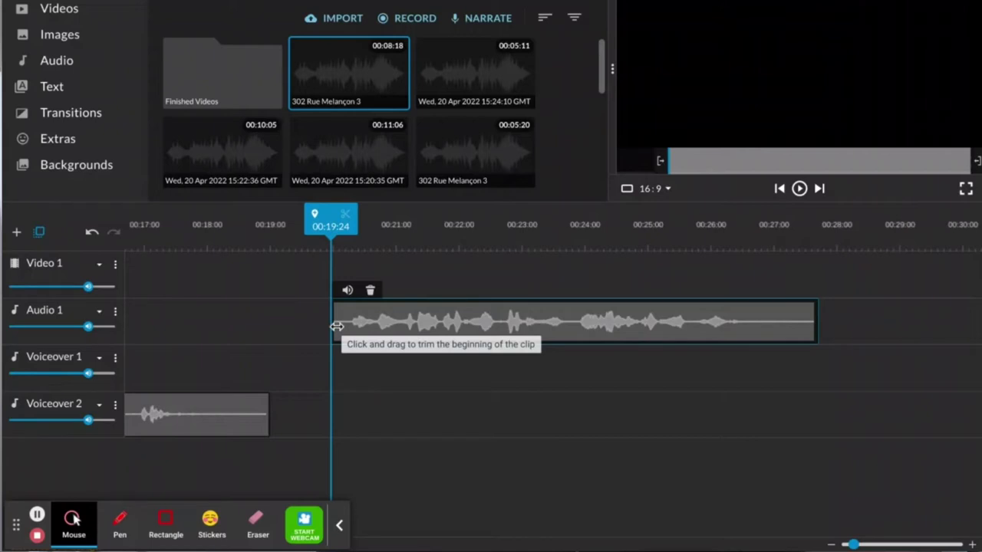
{"action": "key", "text": "space"}
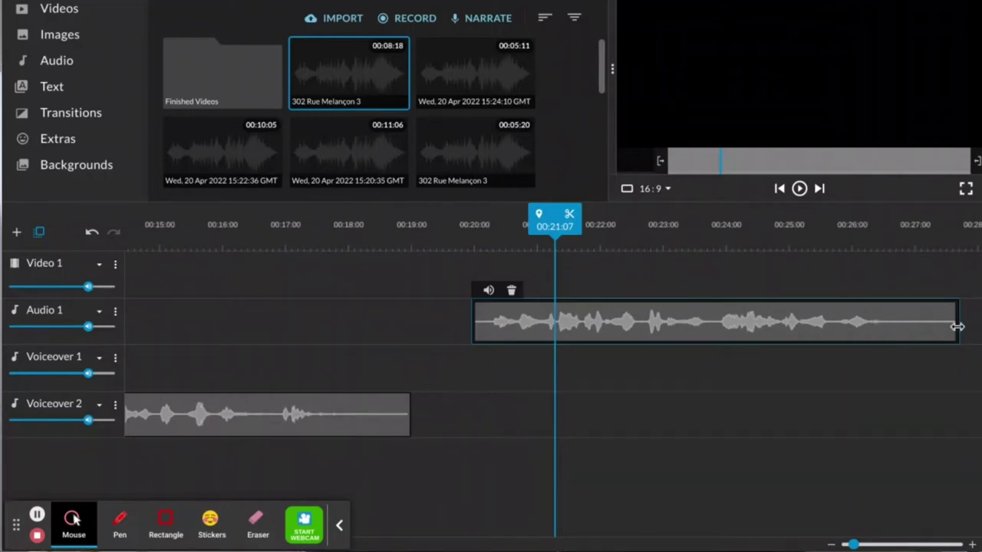
{"action": "left_click_drag", "start_coordinate": [959, 326], "coordinate": [907, 326]}
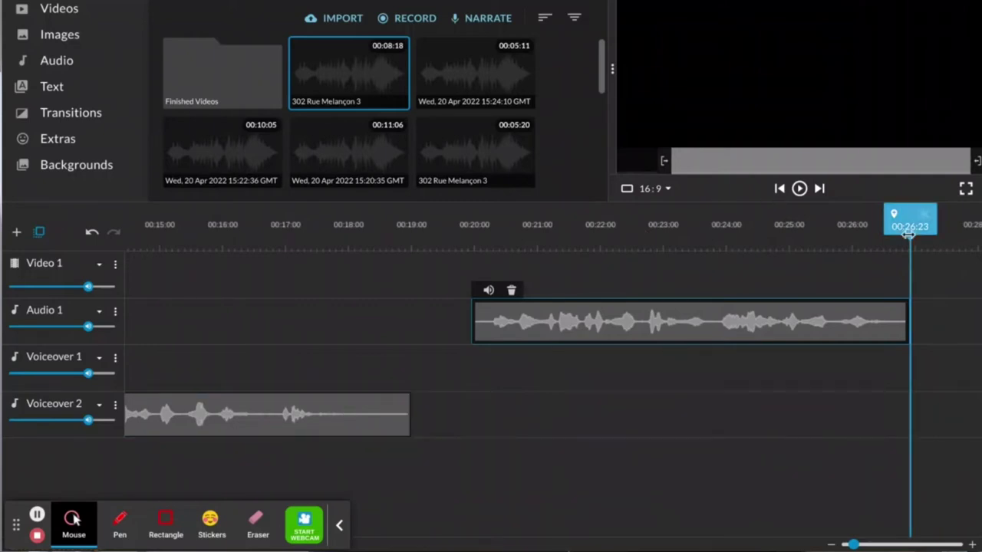
Step: Split the Voiceover 2 clip at 00:17:17 and delete the silent piece after the cut
{"action": "left_click_drag", "start_coordinate": [910, 223], "coordinate": [330, 269]}
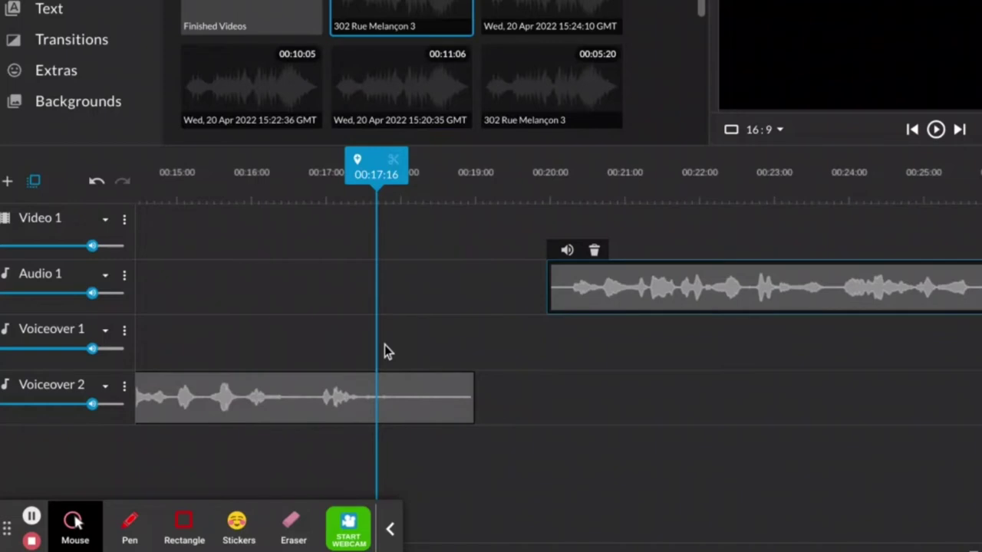
{"action": "left_click", "coordinate": [379, 391]}
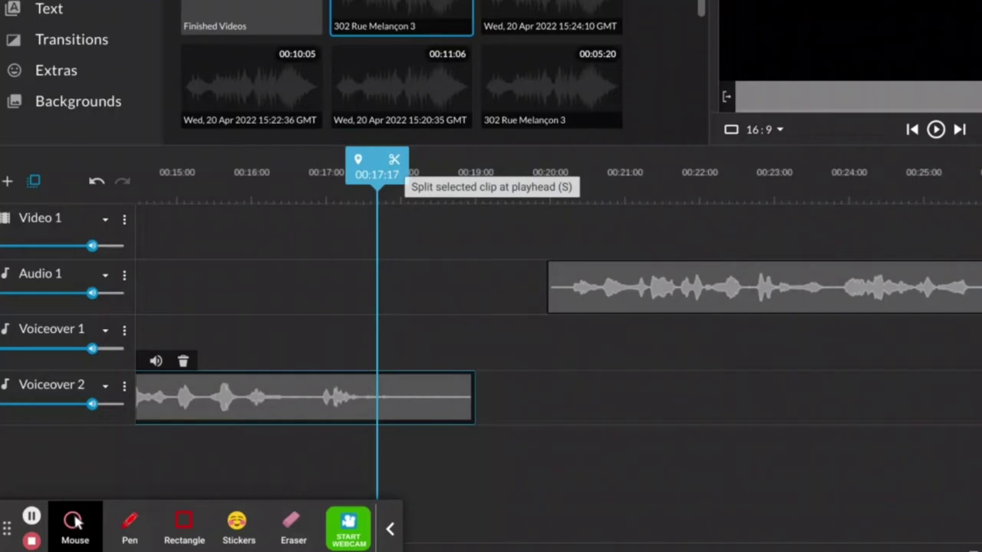
{"action": "left_click", "coordinate": [394, 159]}
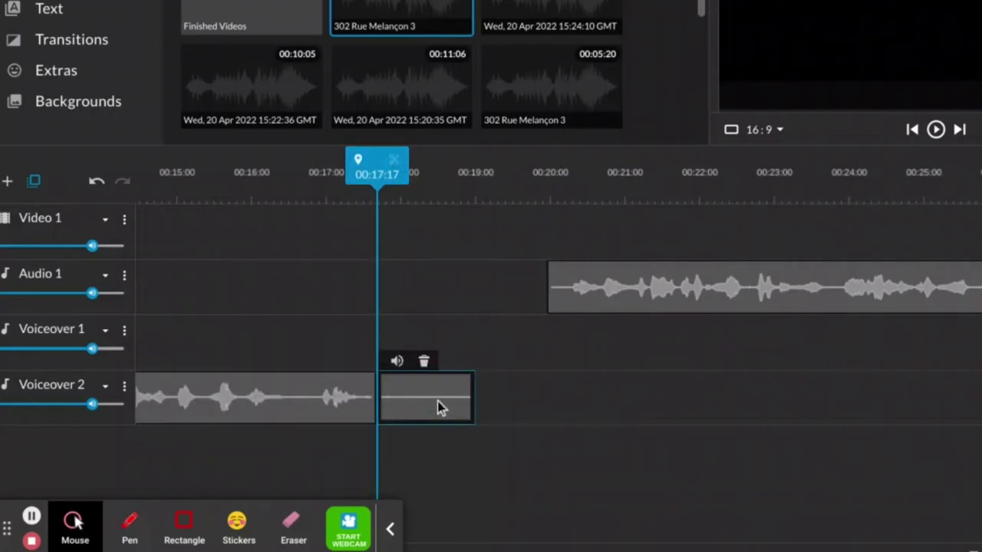
{"action": "left_click", "coordinate": [424, 362]}
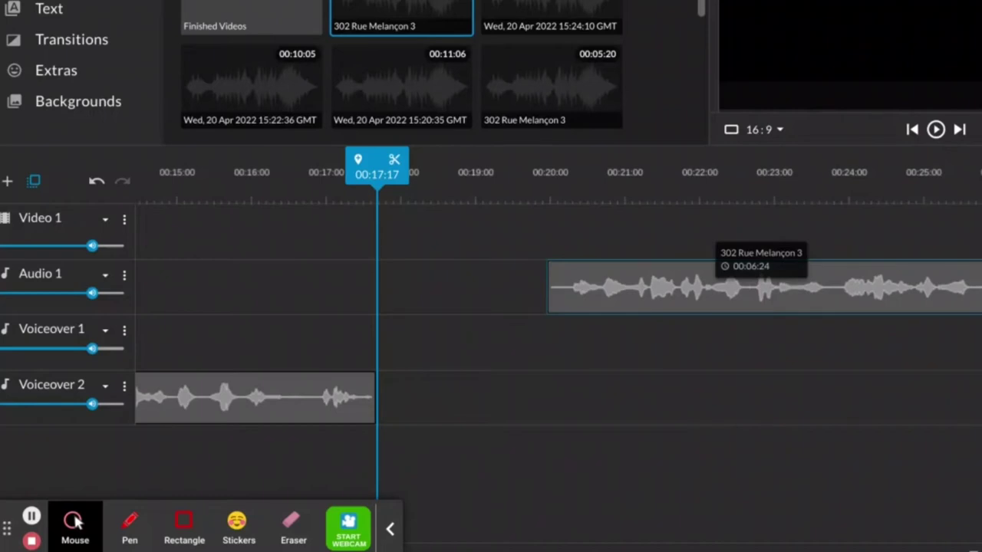
Step: Play across the gap, and move the Audio 1 clip to start at 00:17:17, directly after the Voiceover 2 clip
{"action": "key", "text": "space"}
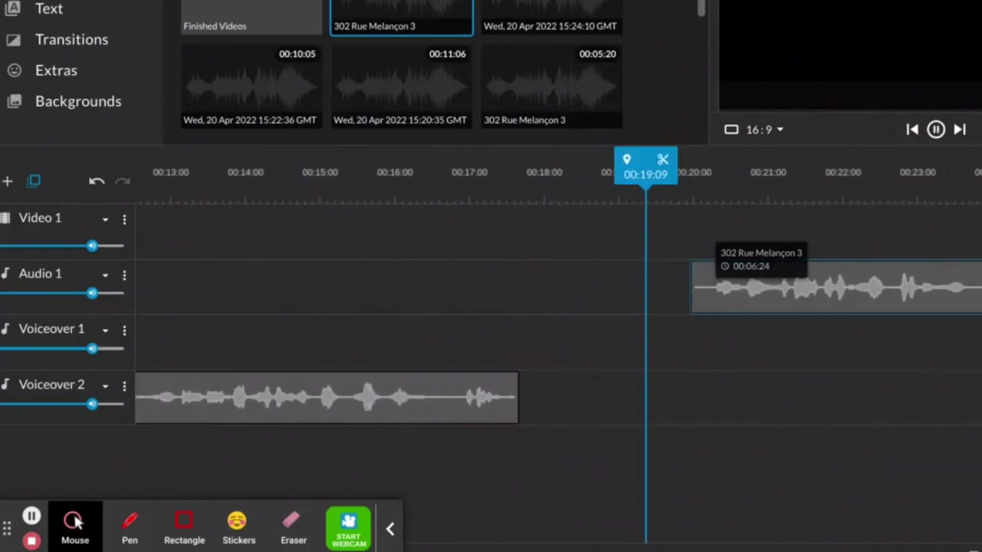
{"action": "key", "text": "space"}
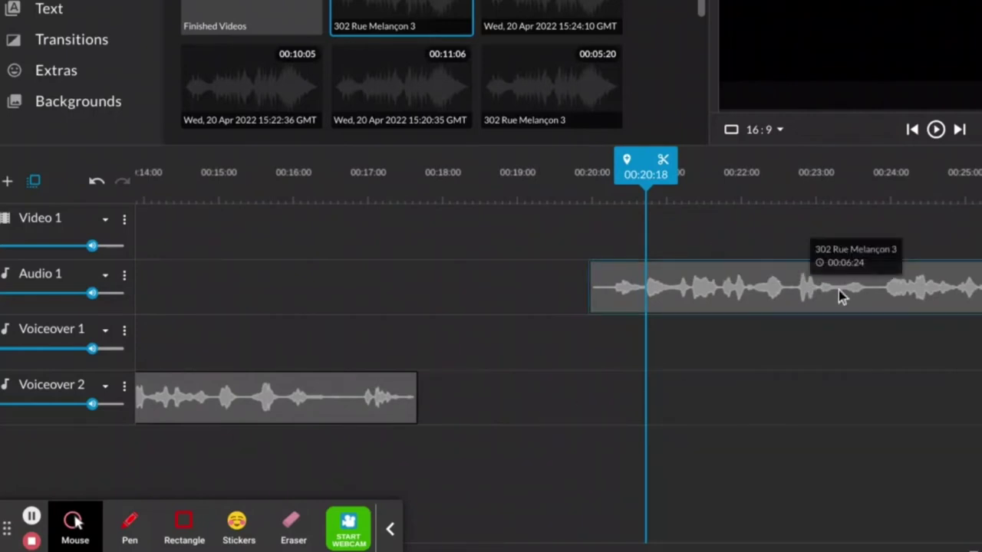
{"action": "left_click_drag", "start_coordinate": [839, 296], "coordinate": [669, 301]}
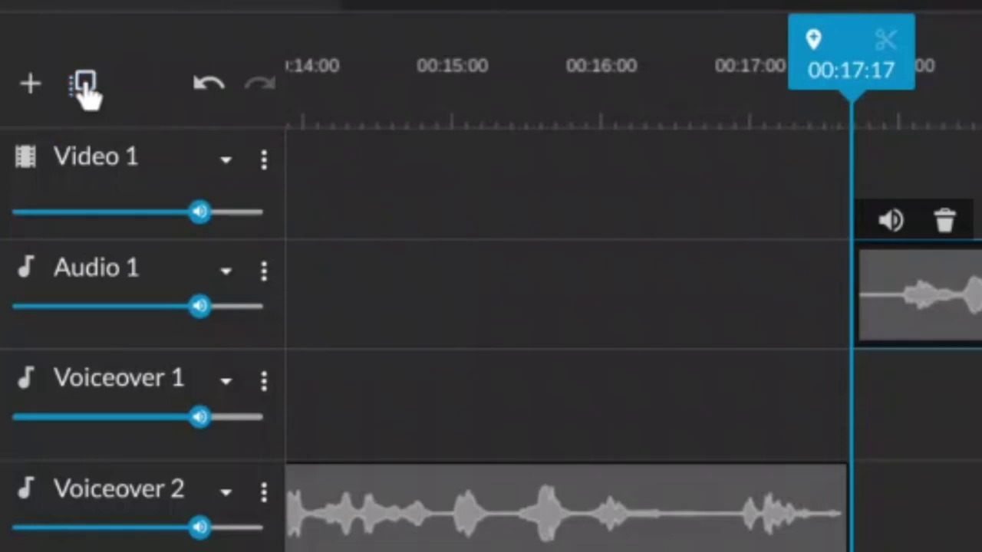
Step: Try placing the Audio 1 clip at 00:17:15 without snapping, and realign it at 00:17:17 with snapping turned back on
{"action": "left_click_drag", "start_coordinate": [978, 295], "coordinate": [973, 268]}
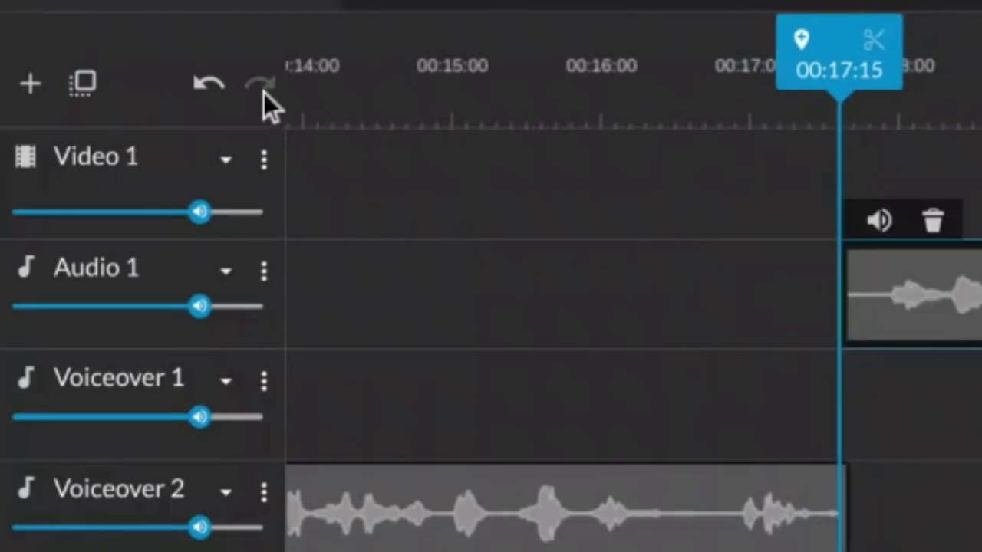
{"action": "left_click", "coordinate": [84, 85]}
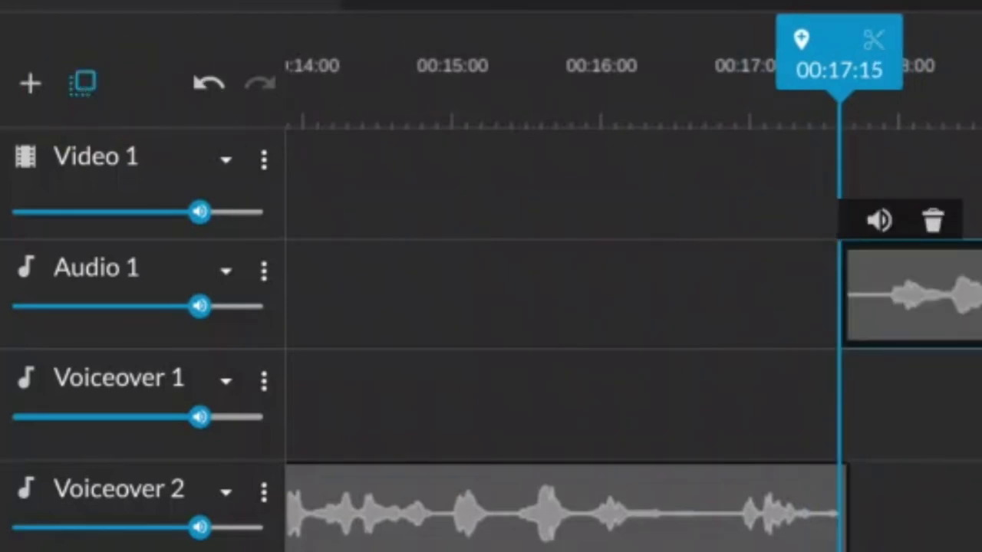
{"action": "left_click_drag", "start_coordinate": [981, 291], "coordinate": [746, 331]}
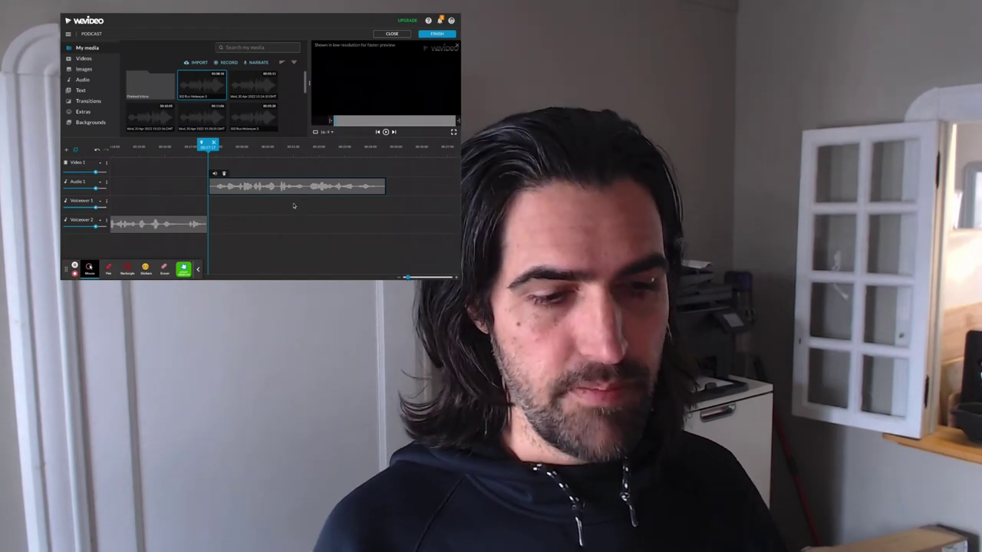
Step: Listen through the Audio 1 clip and split it at 00:20:09 and 00:21:13 to isolate the unwanted section
{"action": "scroll", "coordinate": [261, 195], "scroll_direction": "right", "scroll_amount": 2}
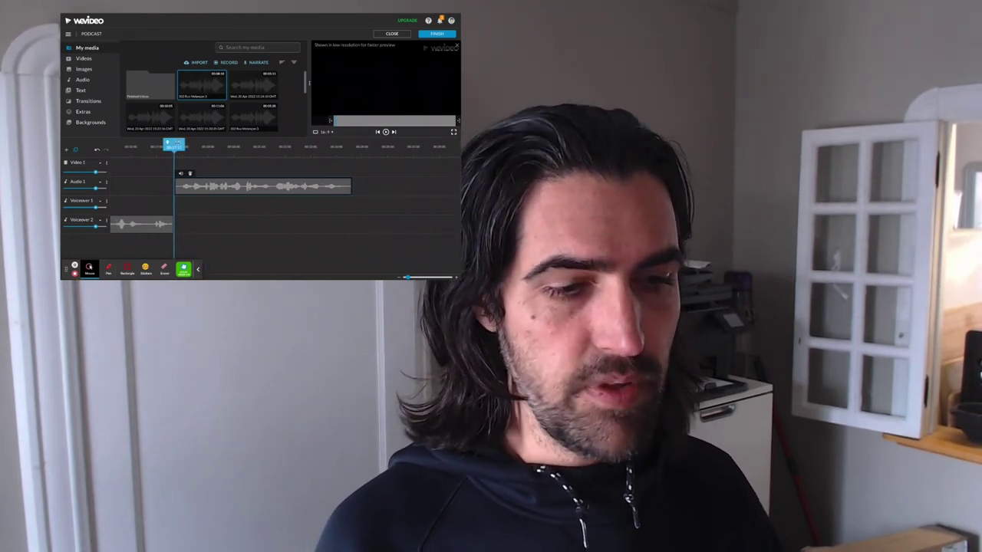
{"action": "left_click_drag", "start_coordinate": [175, 145], "coordinate": [246, 146]}
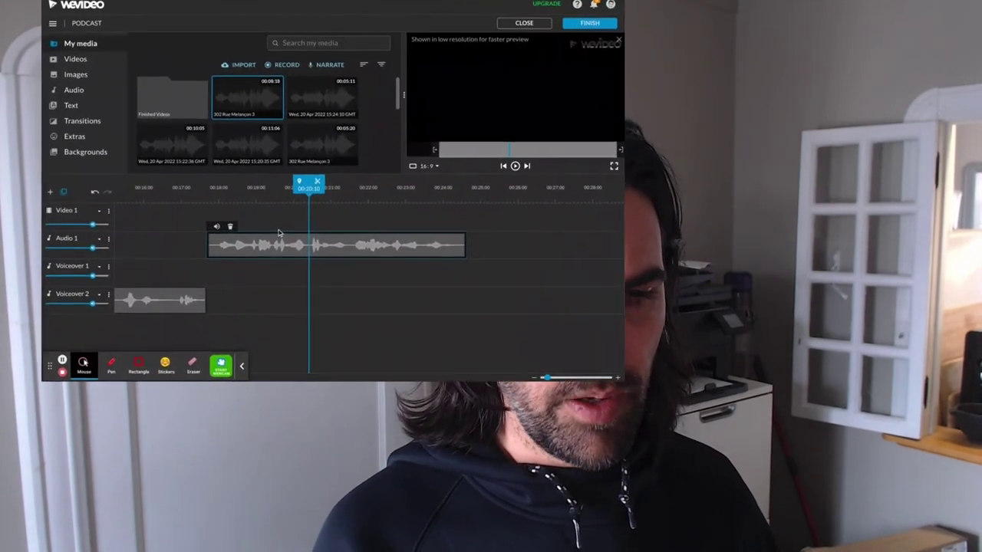
{"action": "key", "text": "space"}
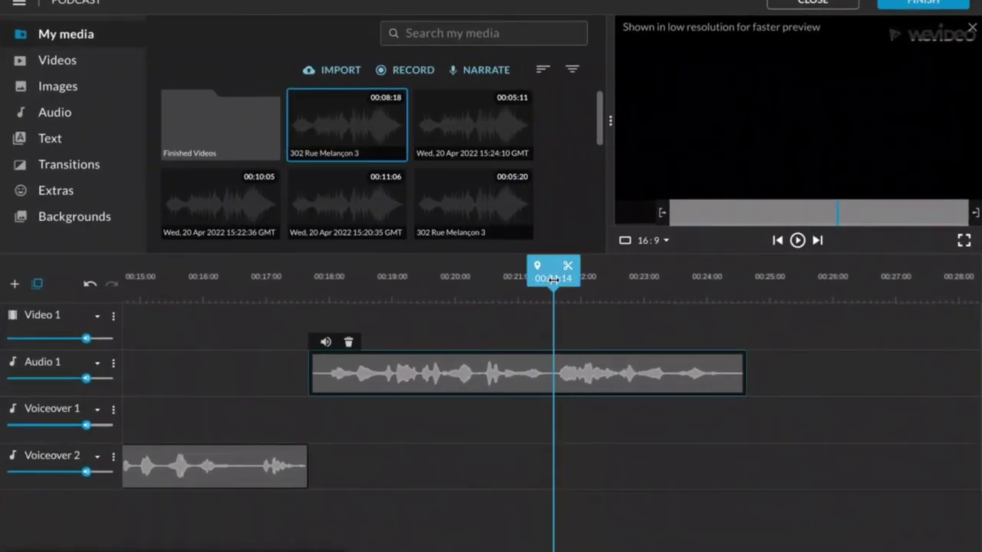
{"action": "left_click_drag", "start_coordinate": [553, 280], "coordinate": [479, 283]}
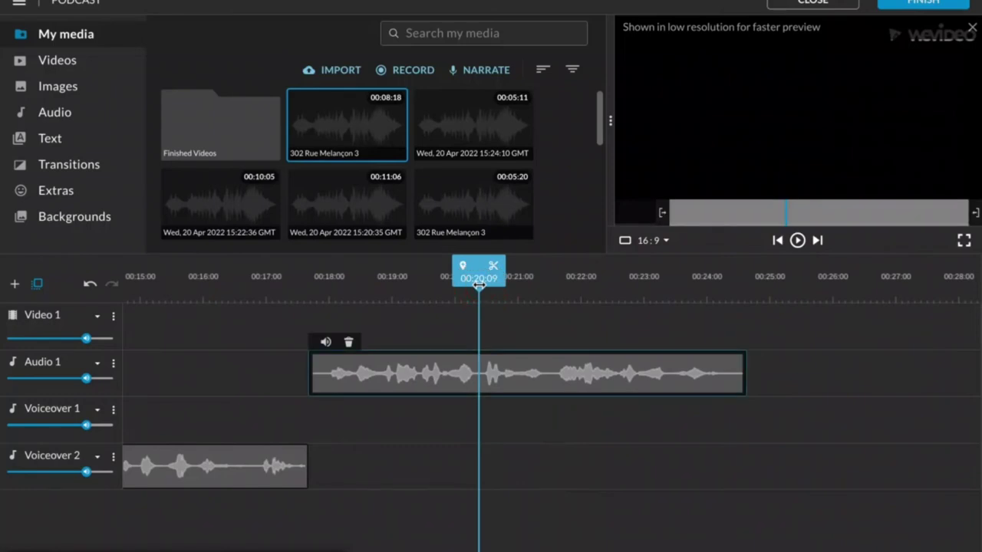
{"action": "left_click", "coordinate": [493, 268]}
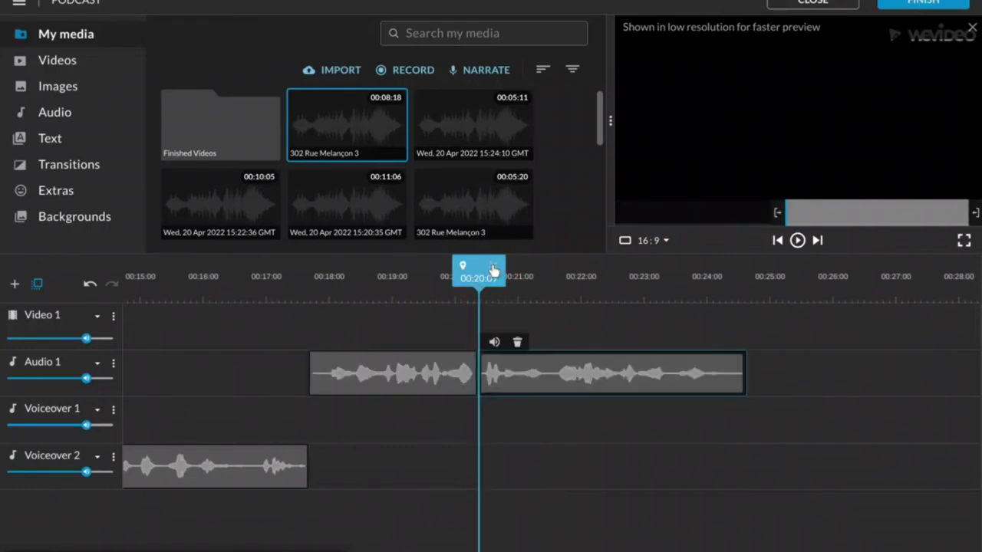
{"action": "left_click_drag", "start_coordinate": [479, 272], "coordinate": [551, 272]}
{"action": "left_click", "coordinate": [554, 372]}
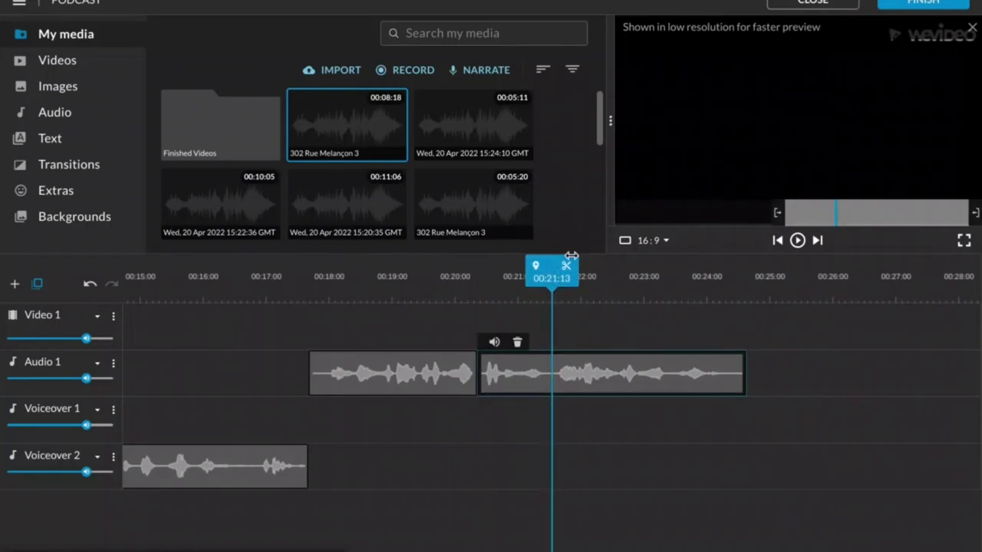
{"action": "left_click", "coordinate": [567, 267]}
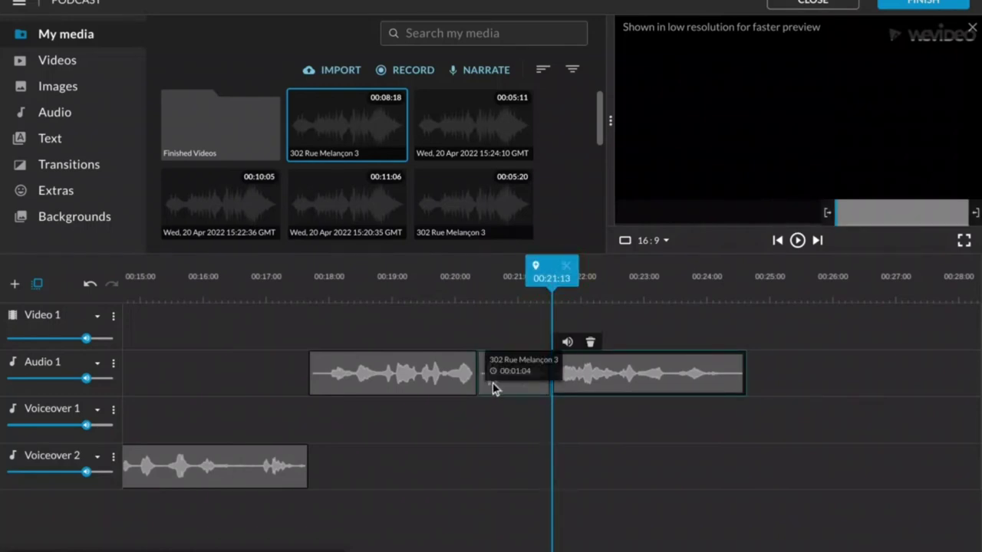
Step: Delete the middle section of the Audio 1 recording and move the remaining piece to 00:20:09 to close the gap
{"action": "left_click", "coordinate": [524, 392]}
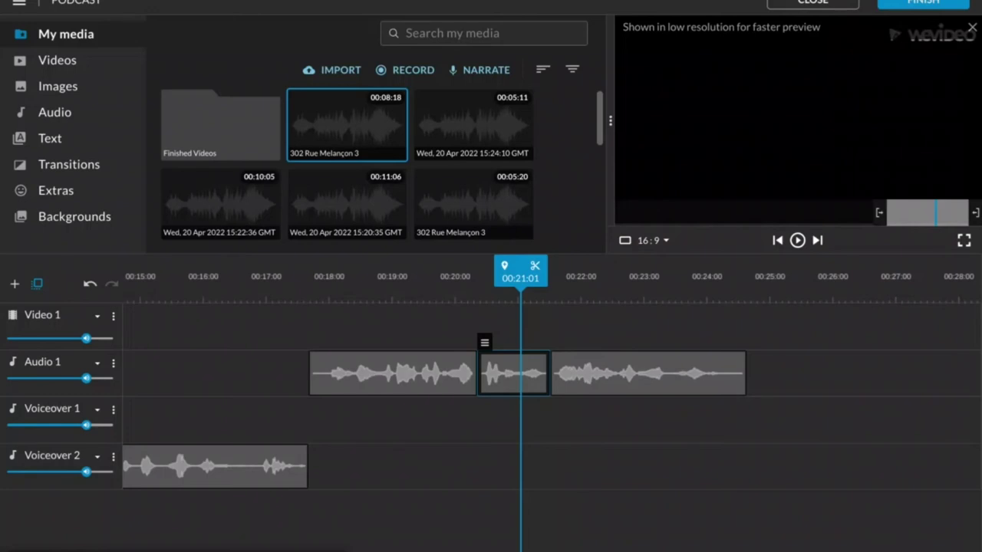
{"action": "key", "text": "Delete"}
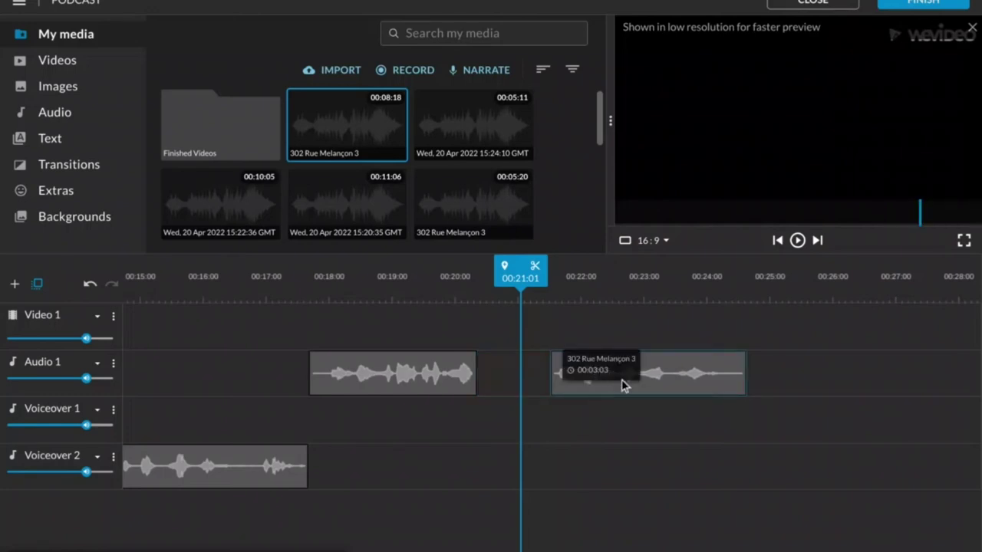
{"action": "left_click_drag", "start_coordinate": [655, 387], "coordinate": [587, 390]}
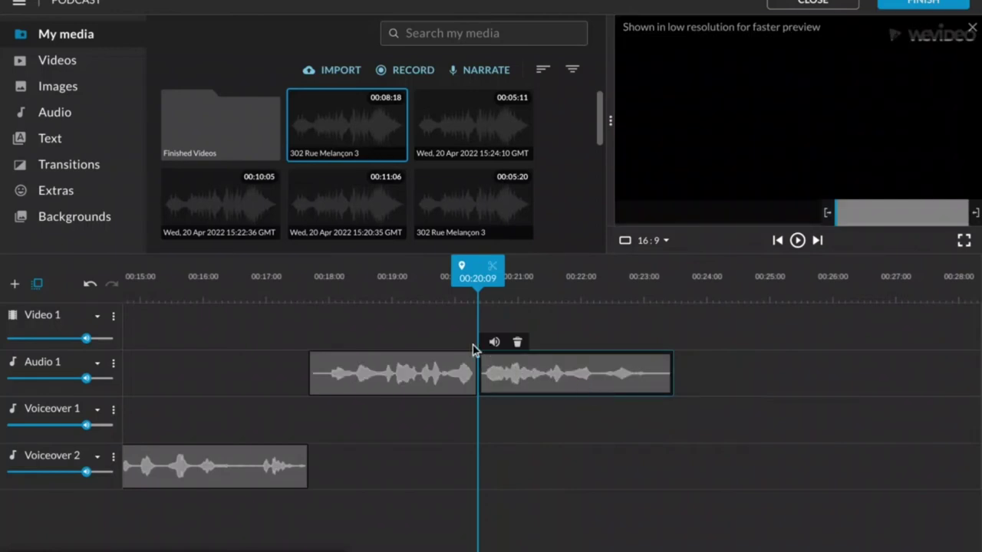
Step: Play back the joined Audio 1 clips from the start of the first clip to check the edit
{"action": "left_click_drag", "start_coordinate": [477, 280], "coordinate": [312, 300]}
{"action": "key", "text": "space"}
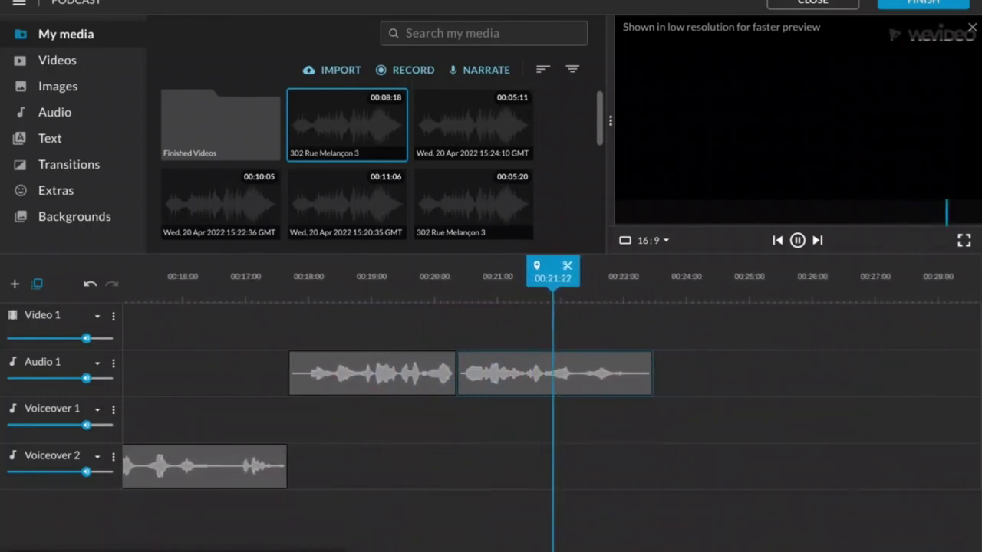
{"action": "key", "text": "space"}
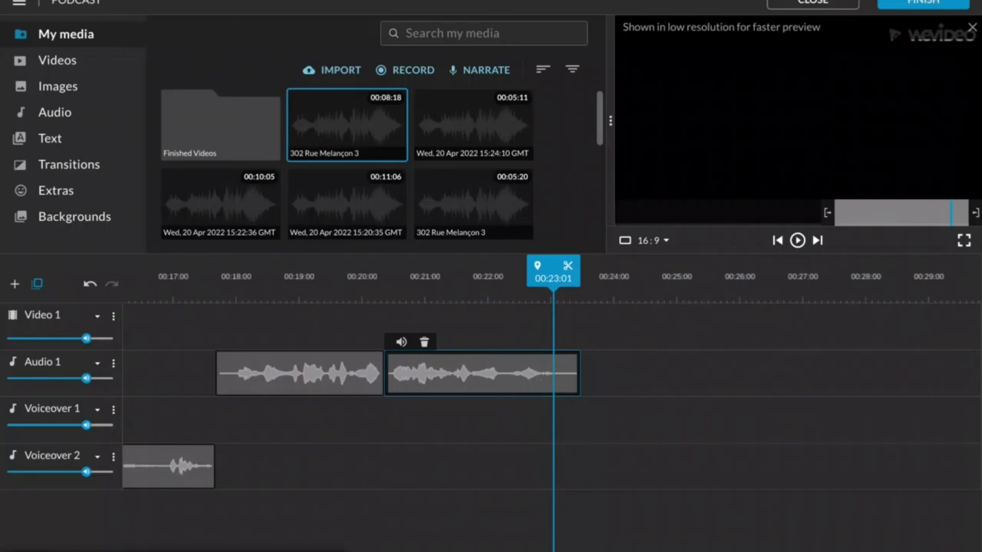
{"action": "left_click", "coordinate": [219, 305]}
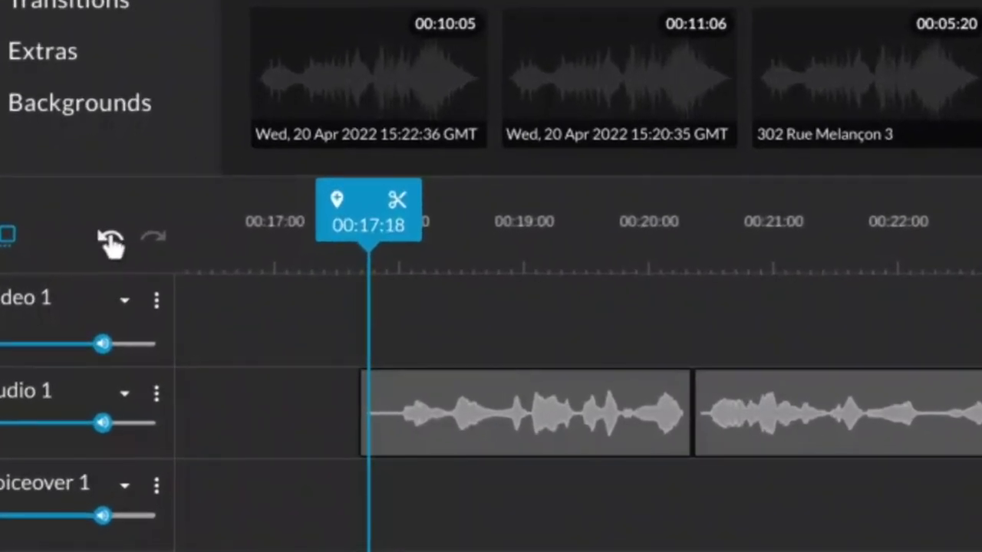
Step: Undo the gap closing, the section deletion and both splits on the Audio 1 track
{"action": "left_click", "coordinate": [111, 233]}
{"action": "left_click", "coordinate": [110, 234]}
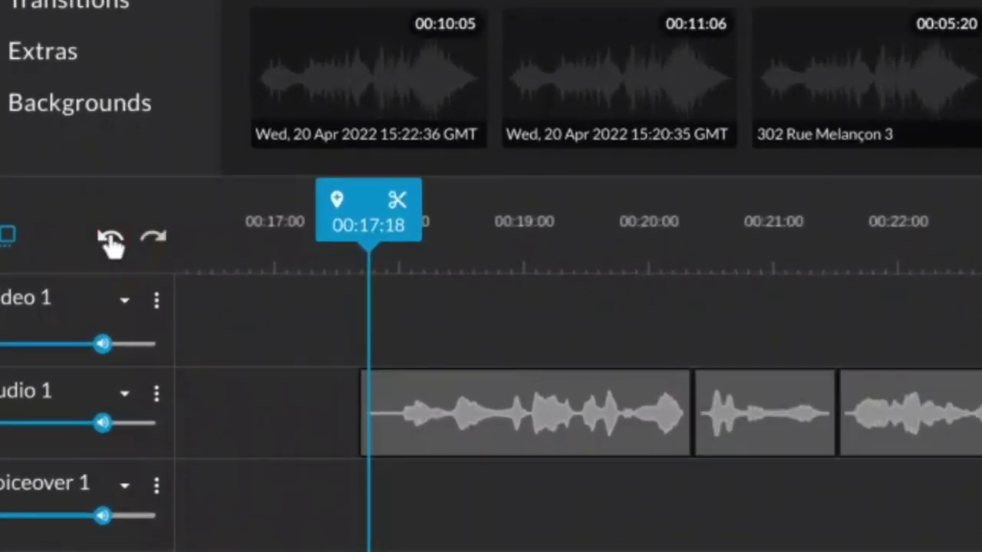
{"action": "left_click", "coordinate": [110, 242]}
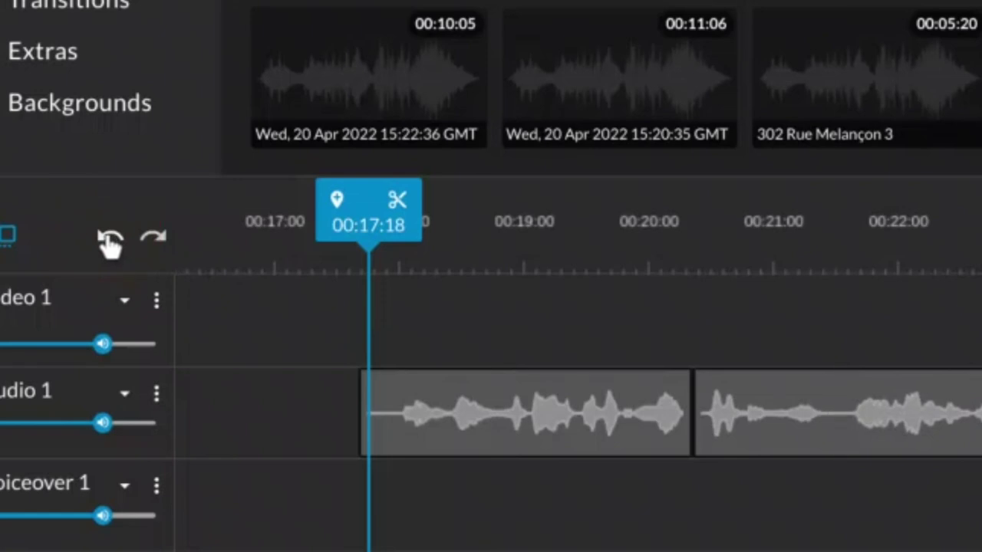
{"action": "left_click", "coordinate": [108, 241]}
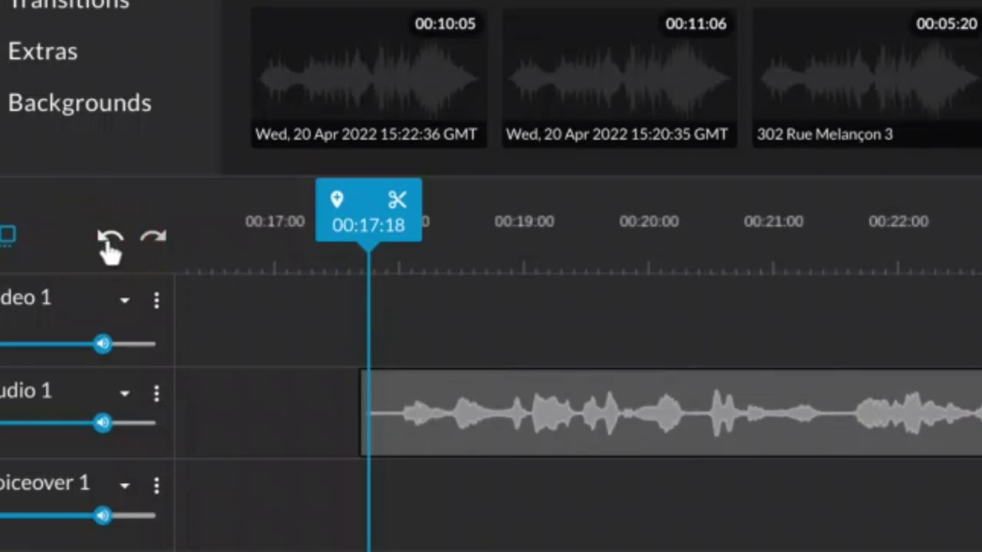